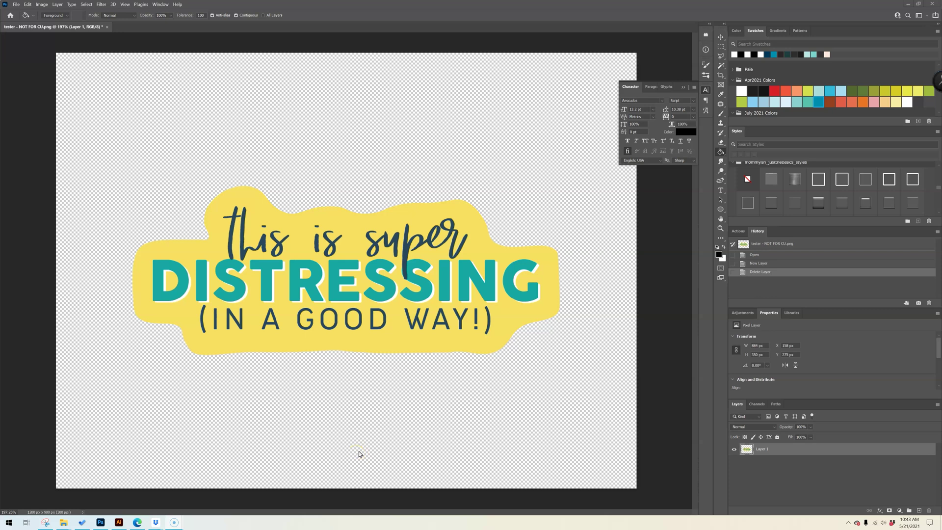
Switch to the Move tool and bring up the list of installed actions
click(721, 39)
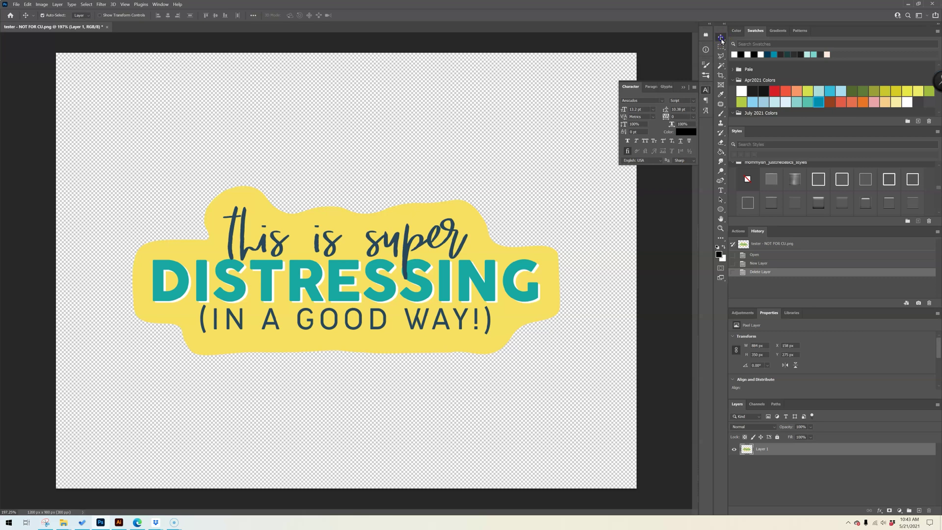
click(382, 141)
click(737, 233)
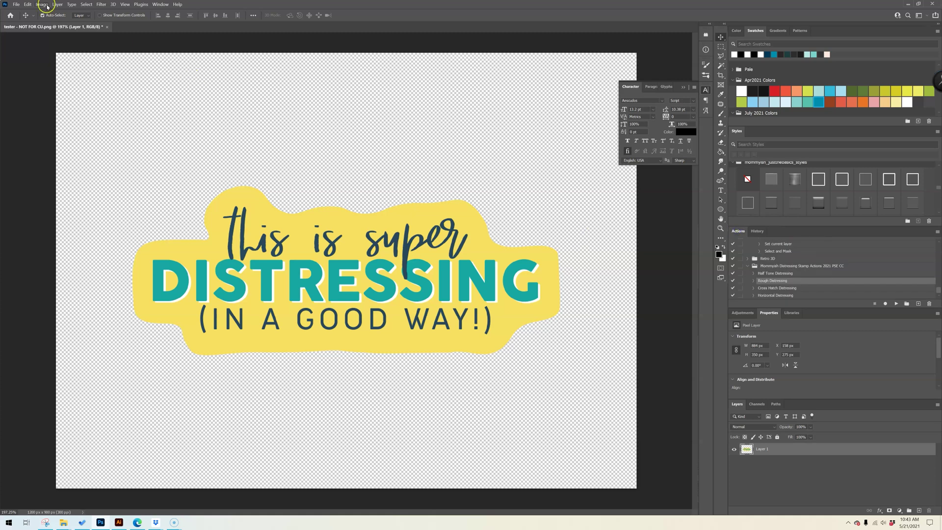
click(16, 5)
click(30, 23)
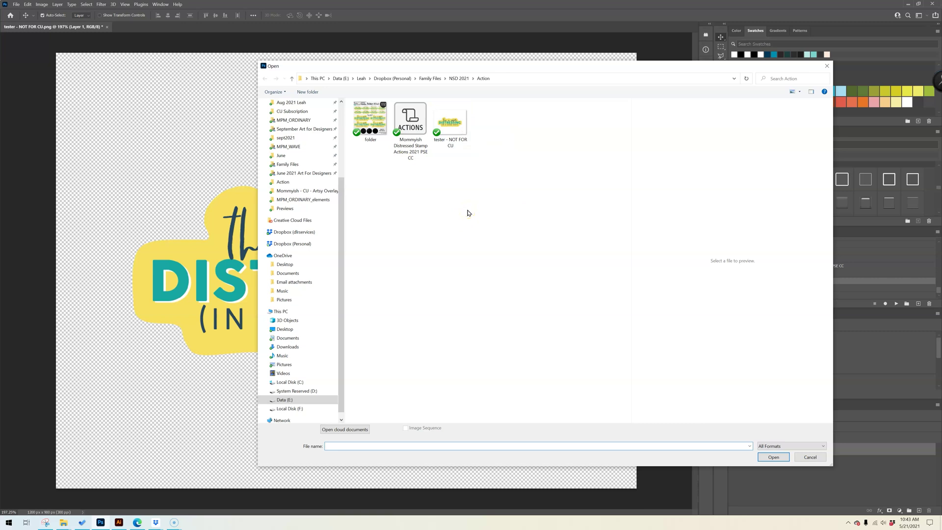
click(410, 120)
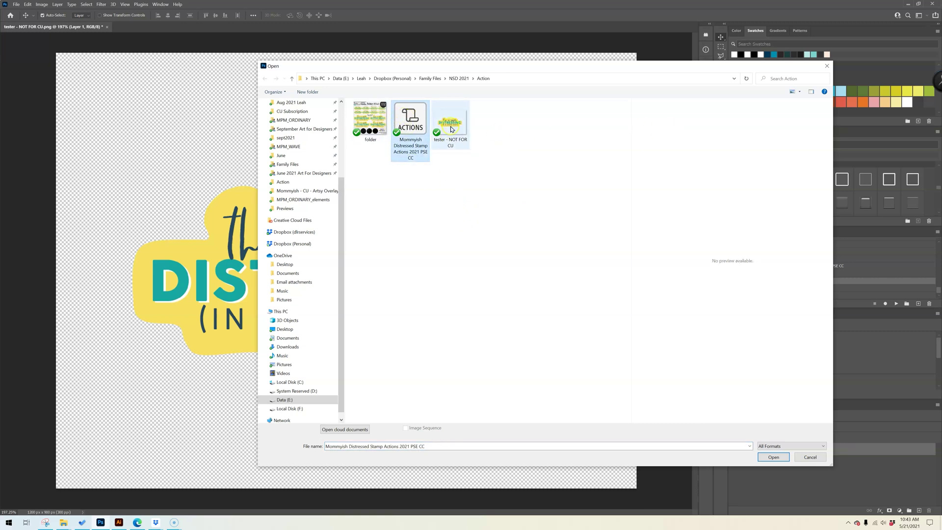
click(826, 66)
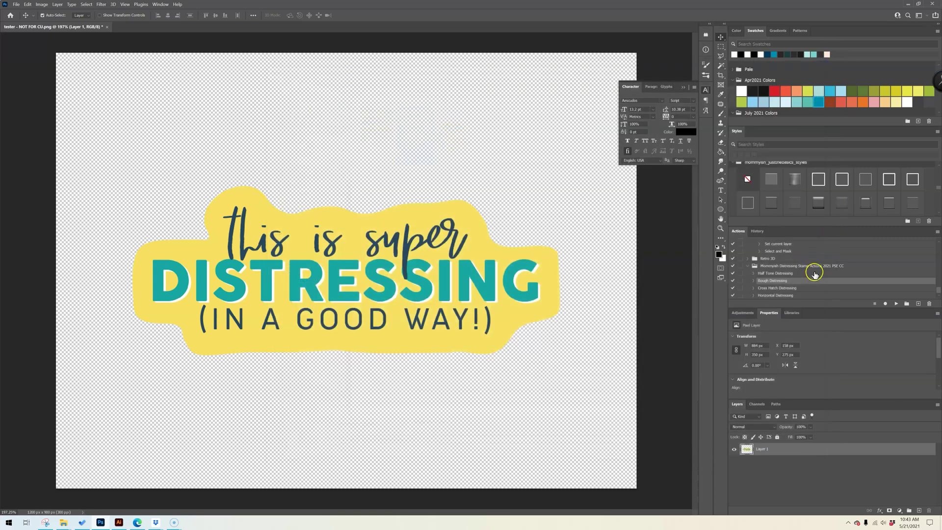
Run the Half Tone Distressing action on the artwork layer
click(797, 273)
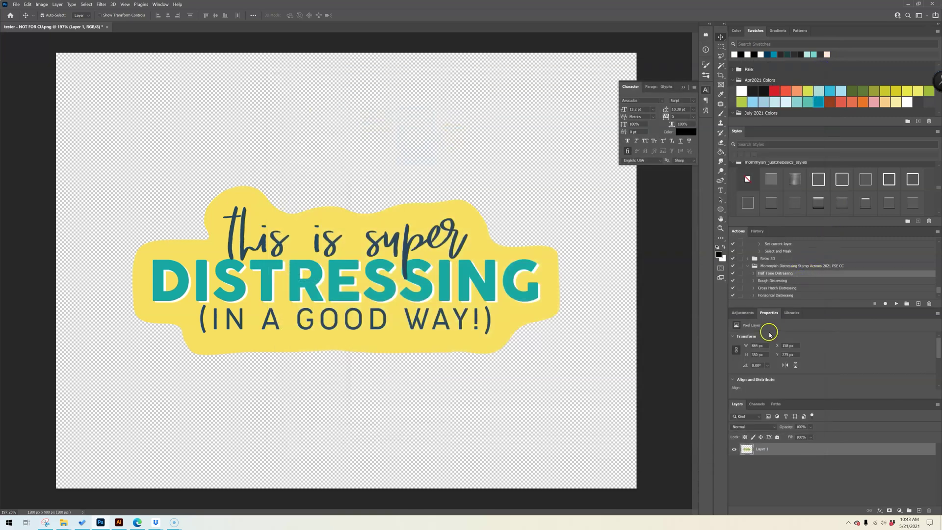
click(896, 304)
Add a new layer beneath the distressed artwork, fill it with black, and toggle the artwork's visibility off and on
click(919, 511)
drag(803, 453, 799, 465)
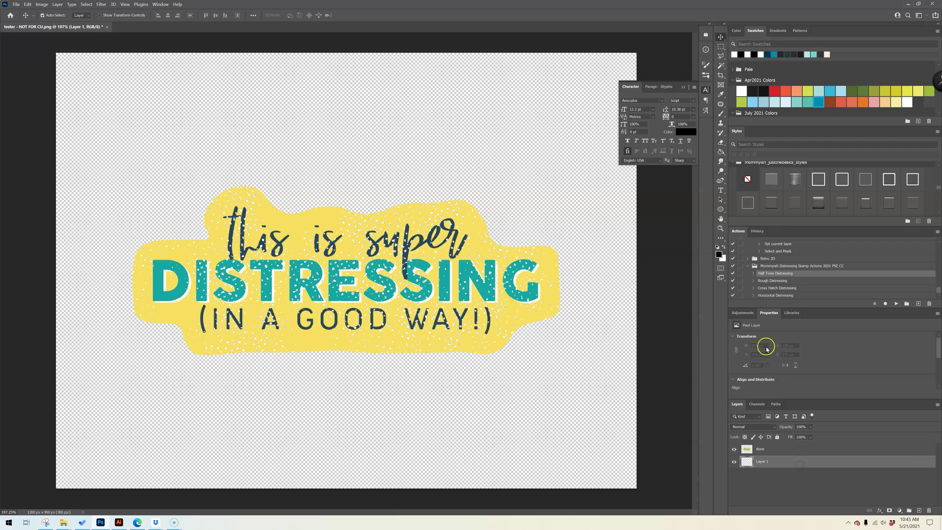
click(720, 151)
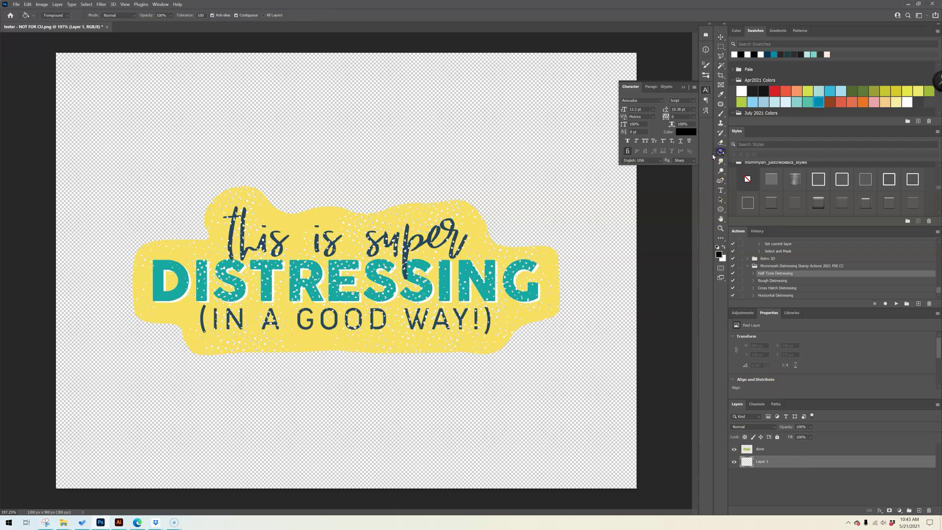
click(466, 156)
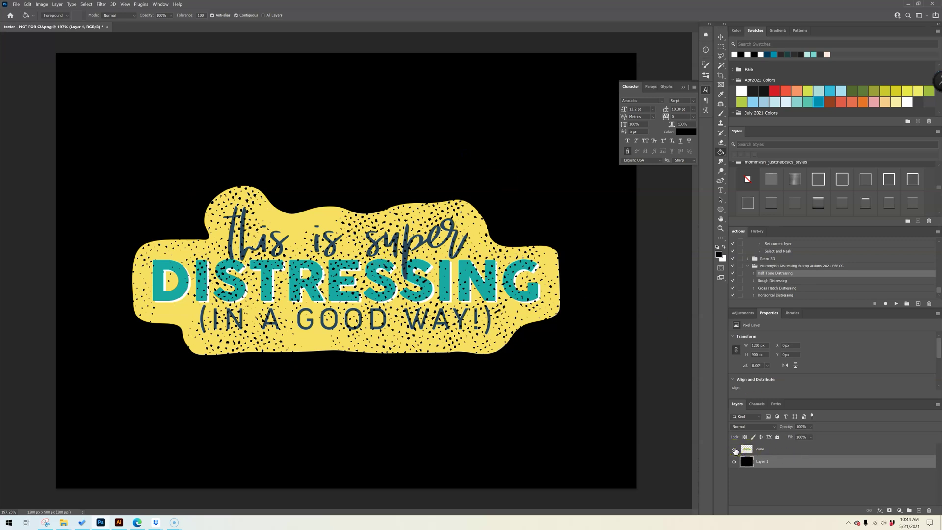
click(735, 450)
click(735, 451)
Revert the document to its Open history state, undoing the half-tone distressing and the black background
click(756, 231)
scroll(778, 266, up, 5)
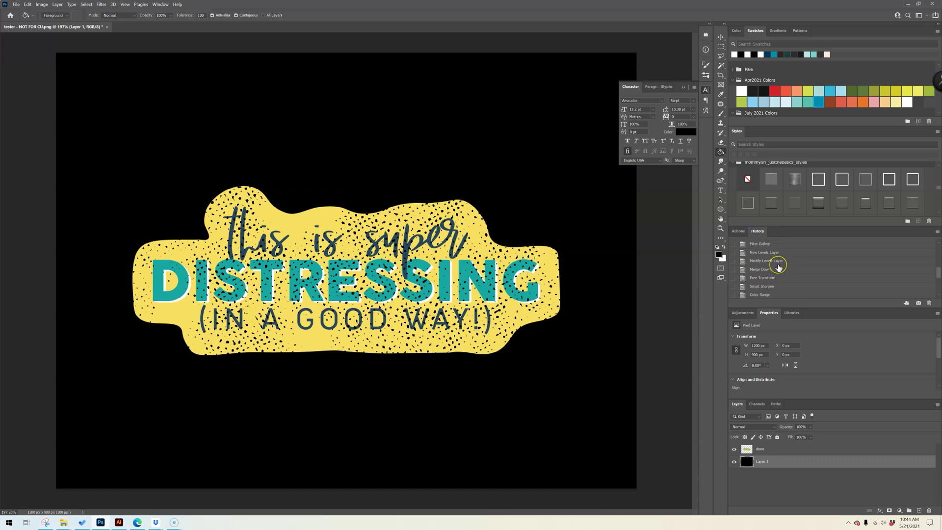
click(778, 256)
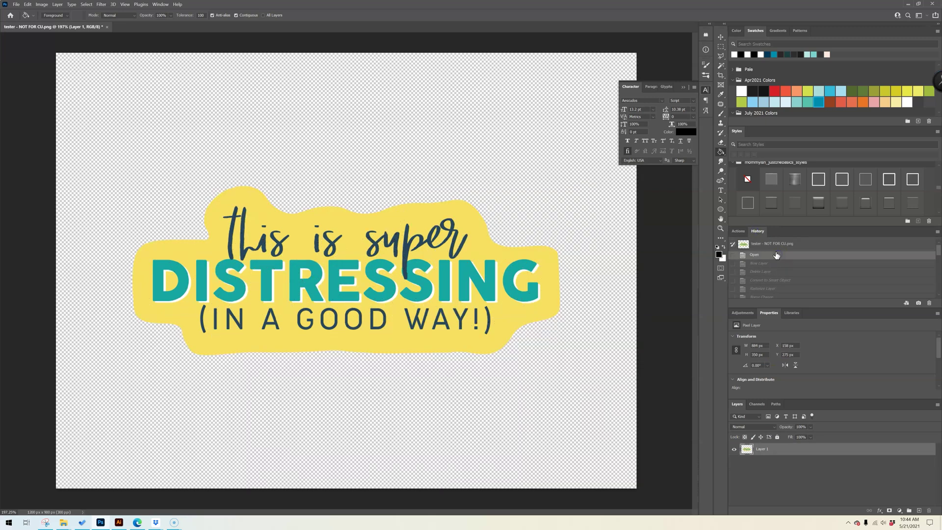
Run the Rough Distressing action on the artwork layer
click(738, 231)
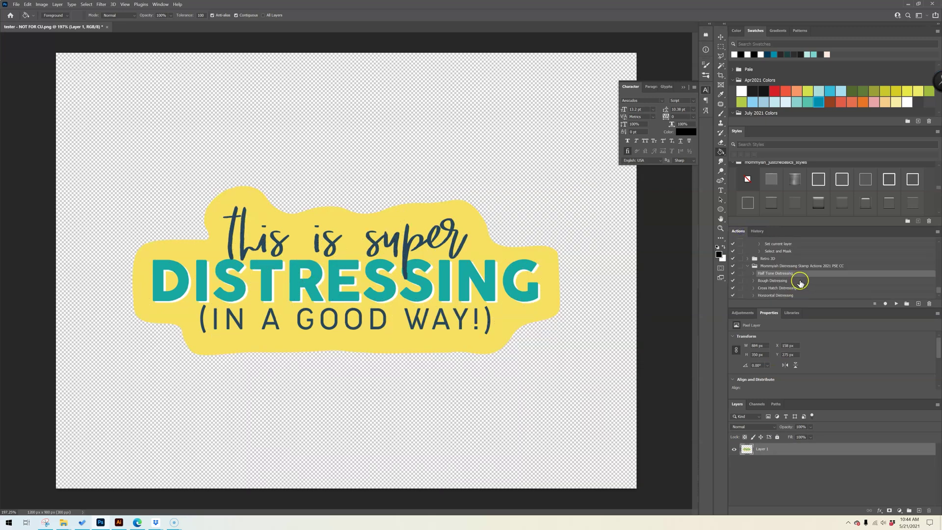
click(800, 281)
click(896, 304)
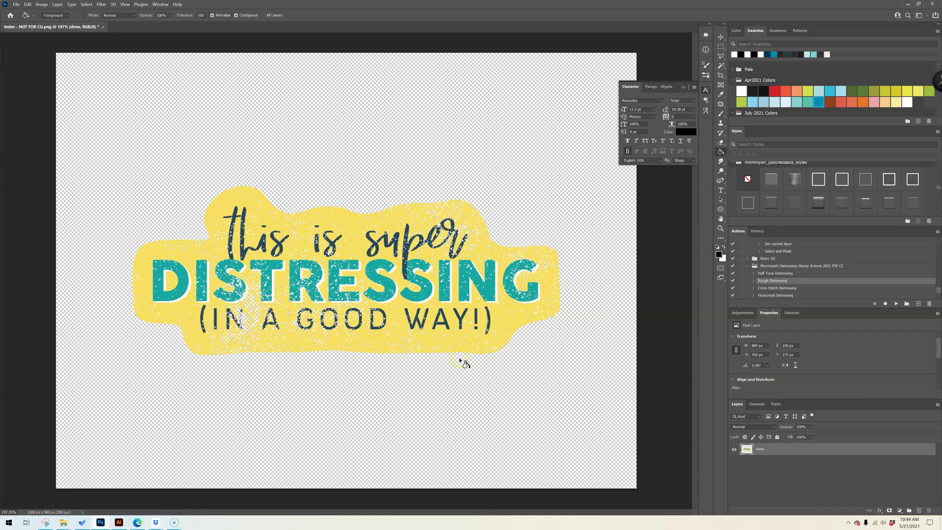
Add a new layer beneath the roughly distressed artwork and fill it with white
click(919, 510)
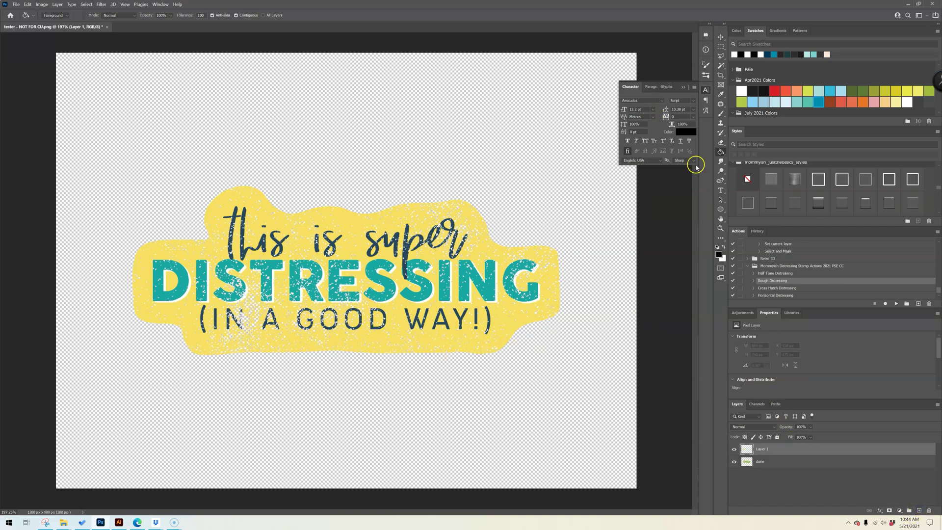
click(723, 246)
click(458, 134)
drag(801, 452, 797, 470)
click(720, 228)
drag(361, 254, 269, 267)
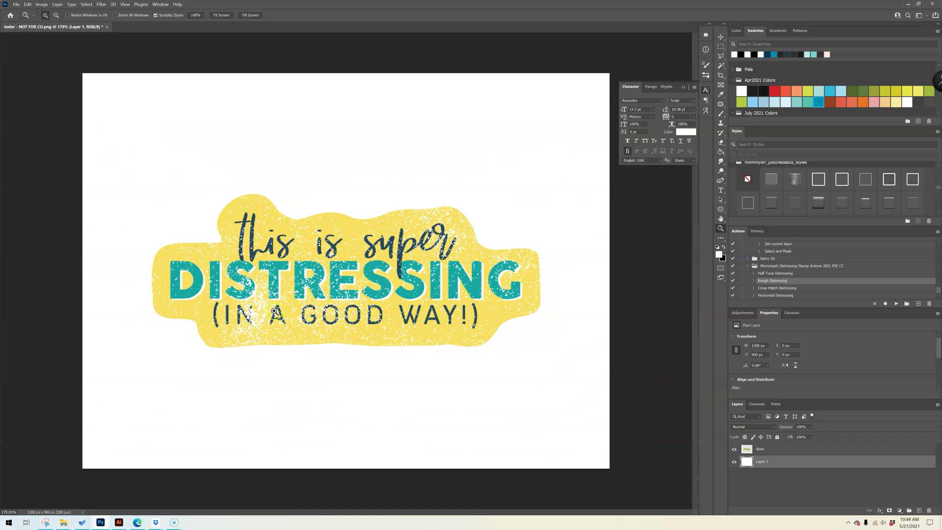
Revert the document to its Open history state and run the Rough Distressing action again
click(759, 232)
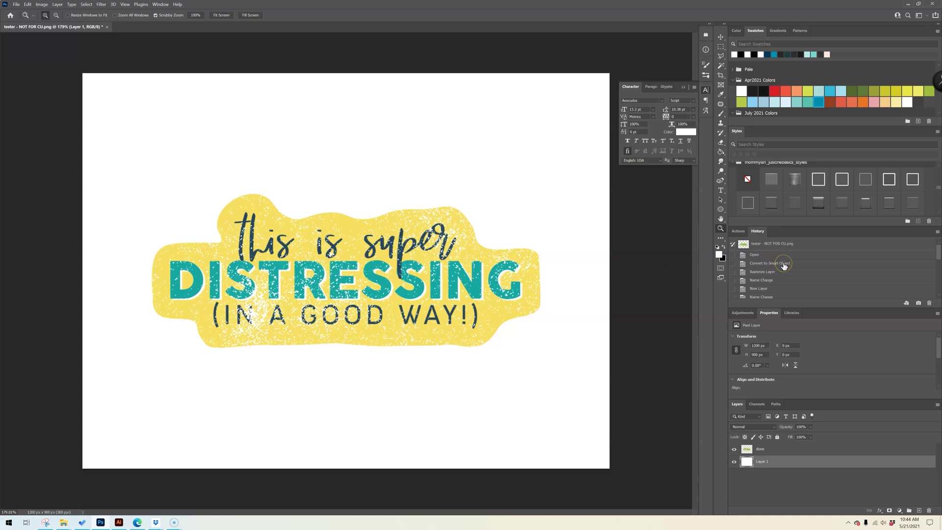
click(784, 255)
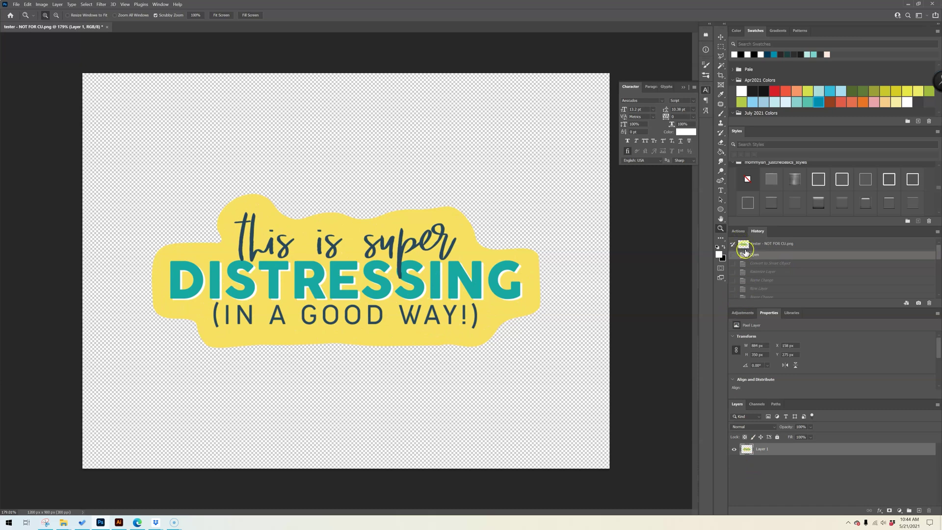
click(737, 231)
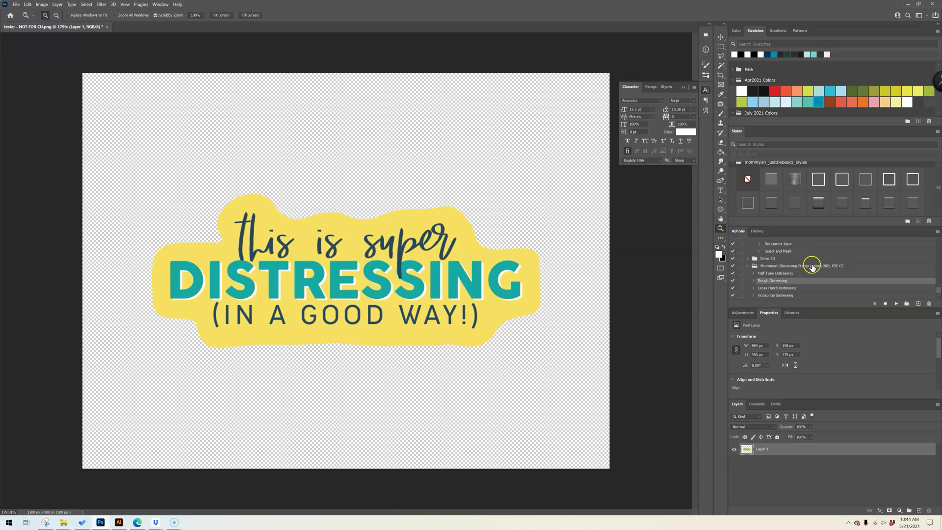
click(895, 303)
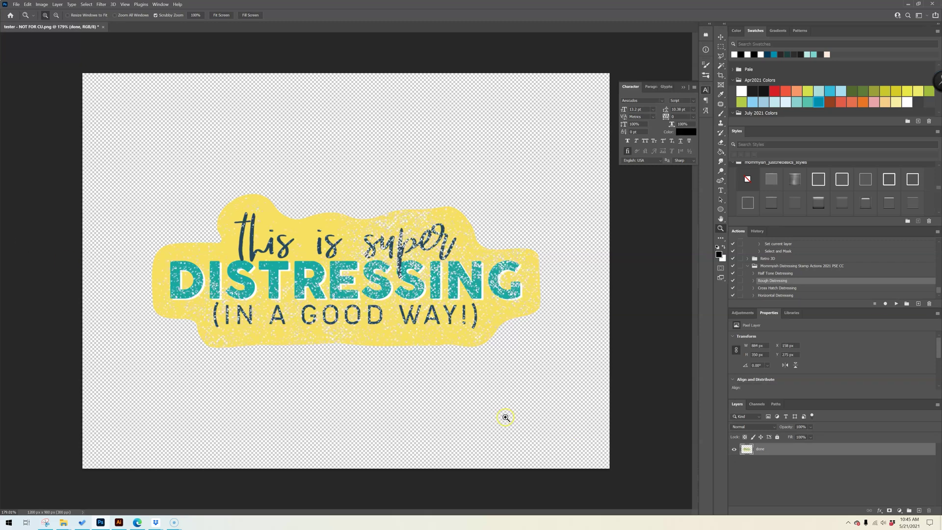
Undo the second rough distressing by returning to the Open history state
click(757, 232)
scroll(778, 269, up, 10)
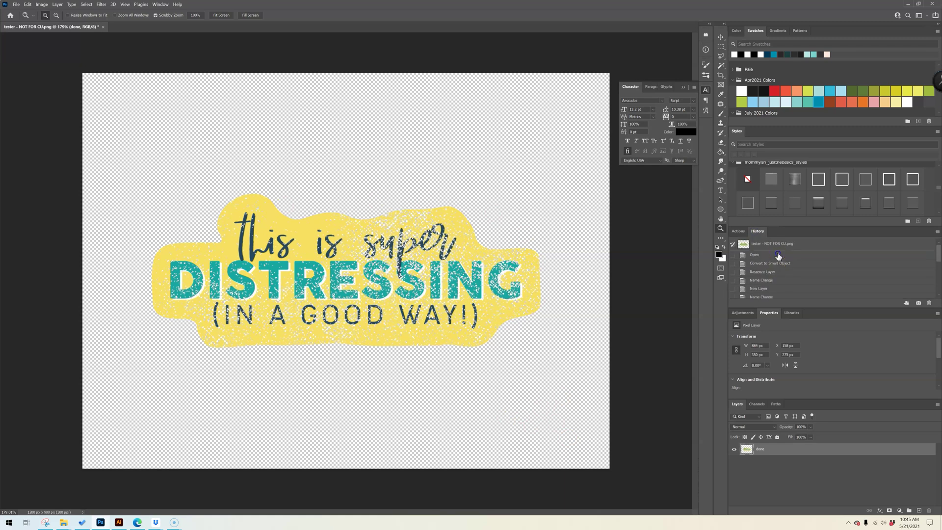
click(778, 255)
Add a new layer beneath the artwork and fill it with white using the Paint Bucket
click(919, 510)
drag(785, 448, 787, 462)
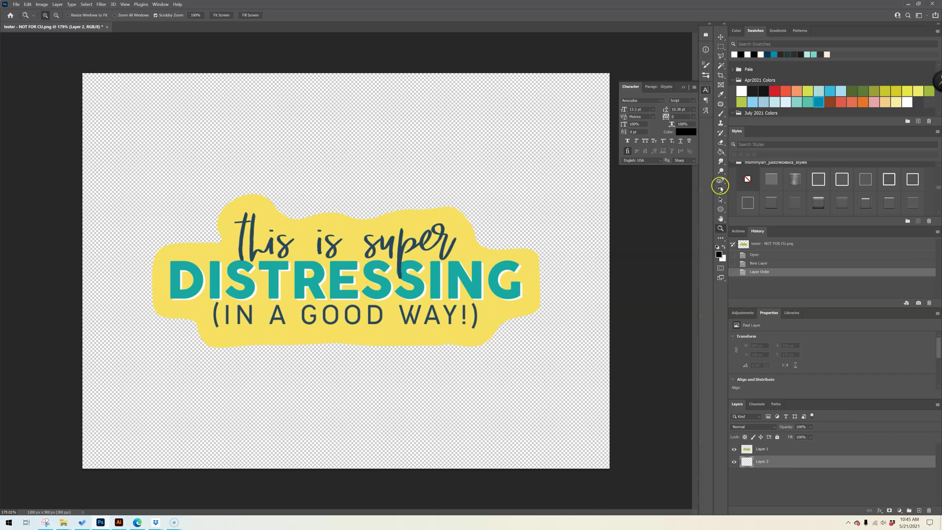
click(724, 247)
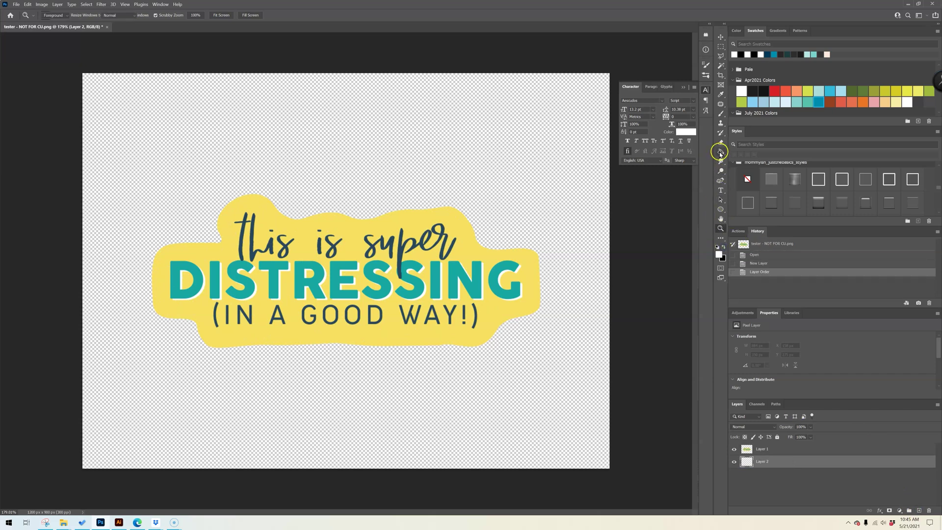
click(720, 153)
click(467, 157)
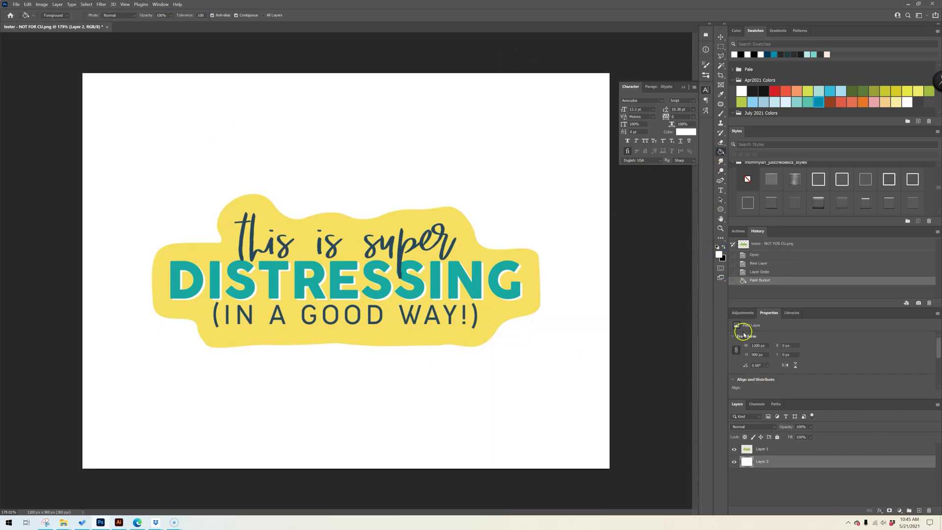
Run the Cross Hatch Distressing action on Layer 1 and inspect the resulting texture up close
click(738, 231)
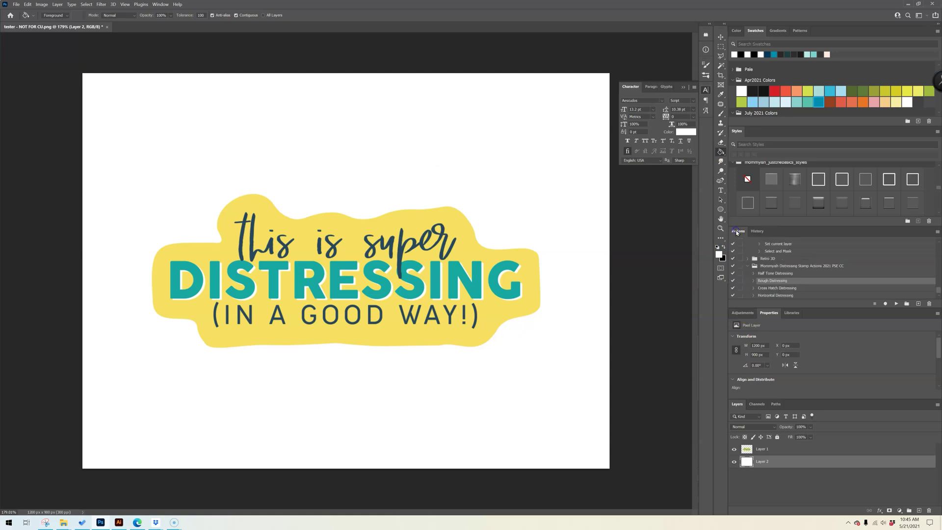
click(781, 289)
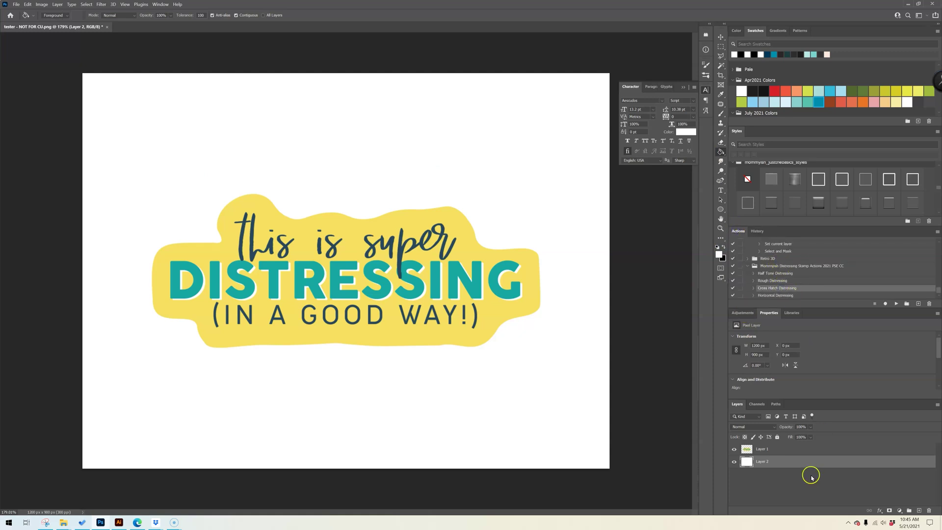
click(796, 449)
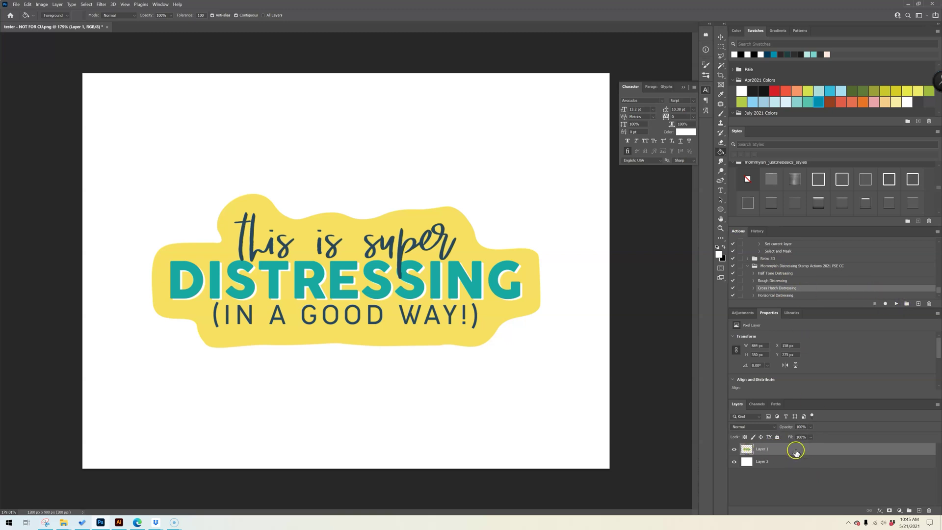
click(897, 305)
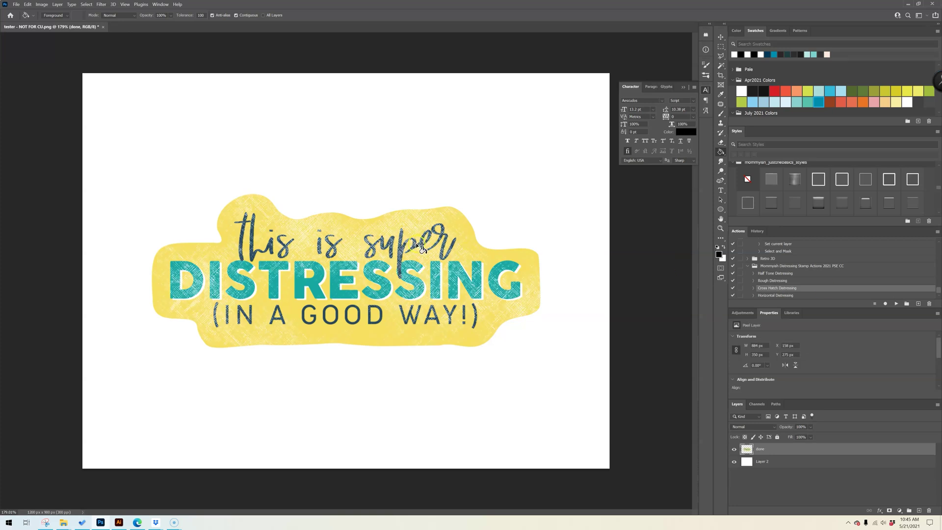
click(720, 228)
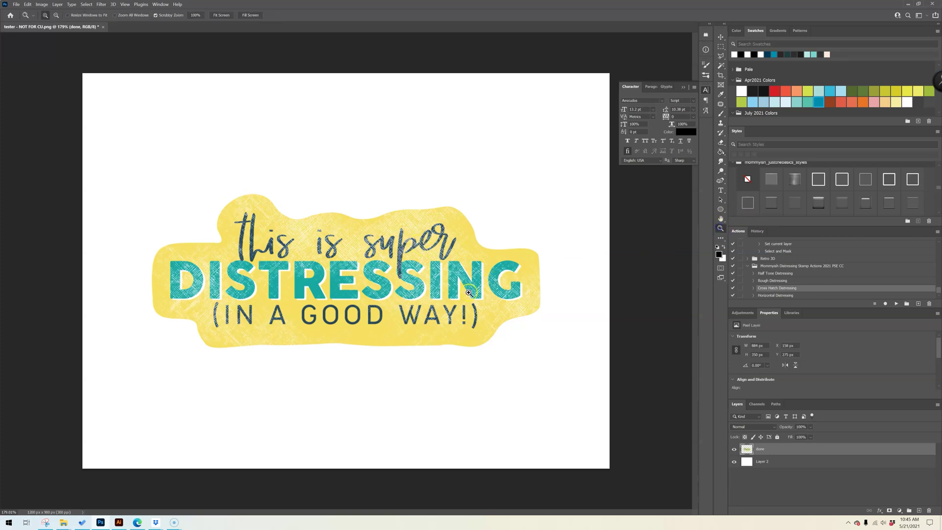
drag(370, 393, 384, 398)
mouse_move(496, 146)
mouse_down()
mouse_move(516, 146)
mouse_move(484, 147)
mouse_up()
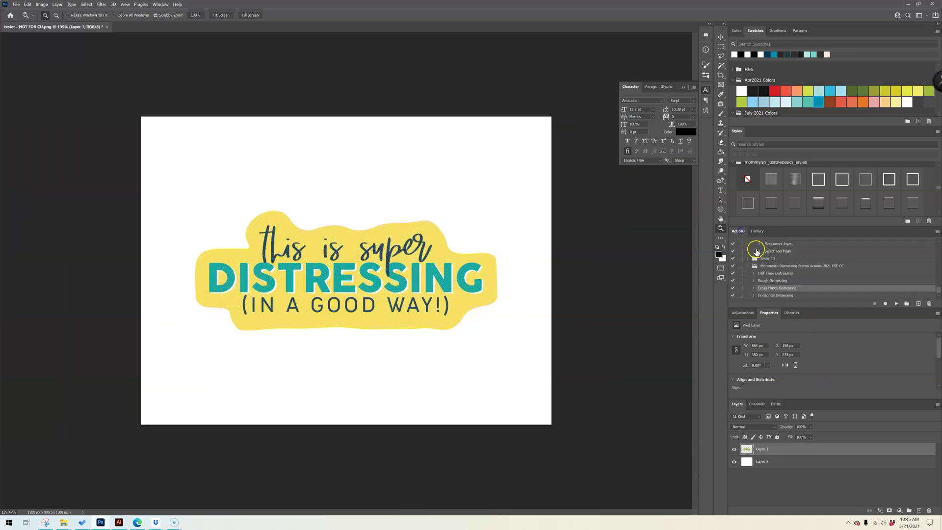
Run the Horizontal Distressing action on Layer 1
click(780, 296)
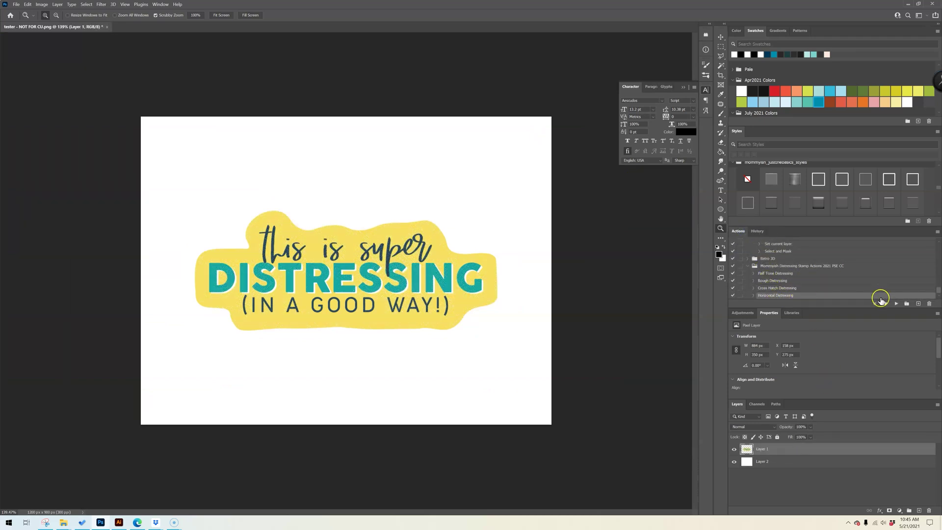
click(896, 304)
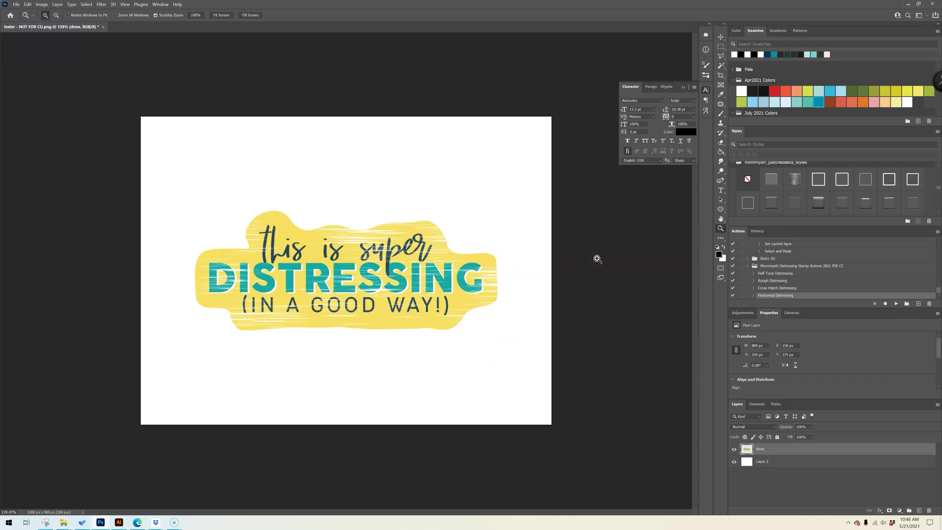
Undo the horizontal distressing by returning to the Paint Bucket history state
click(757, 233)
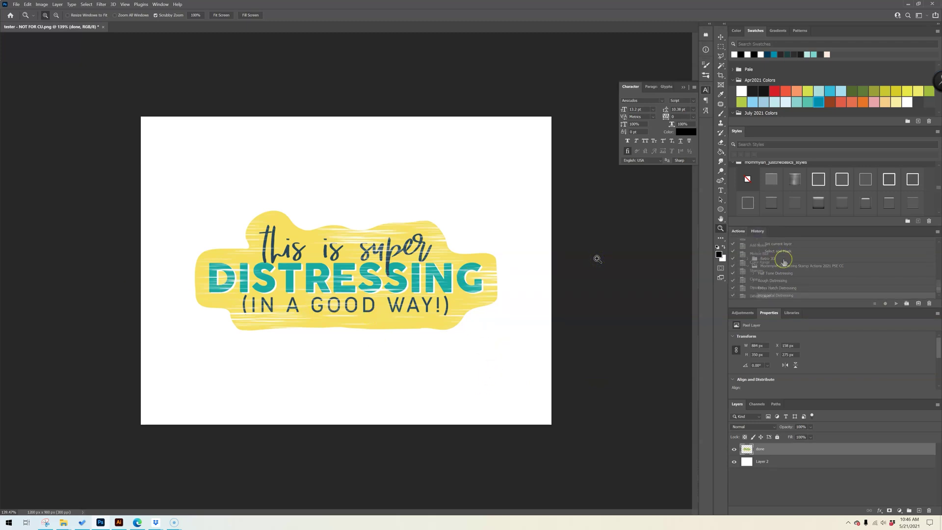
scroll(782, 265, up, 10)
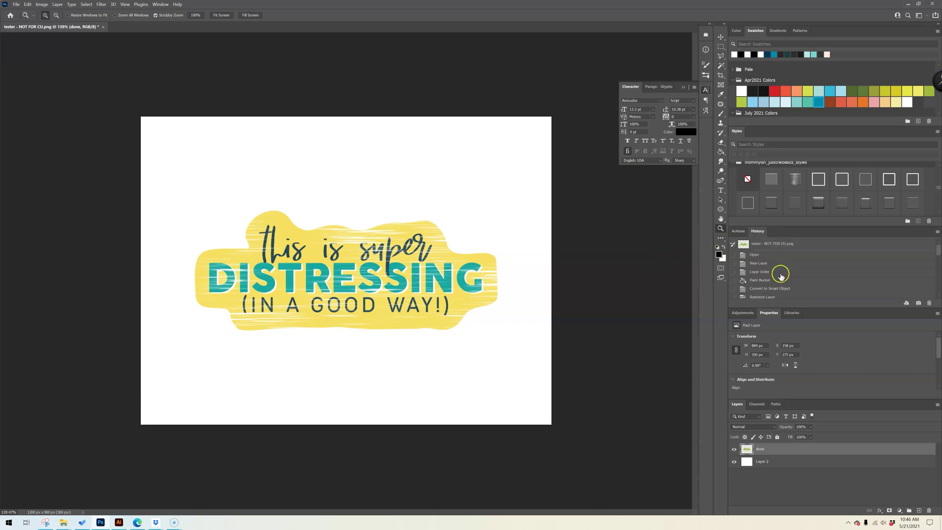
click(780, 279)
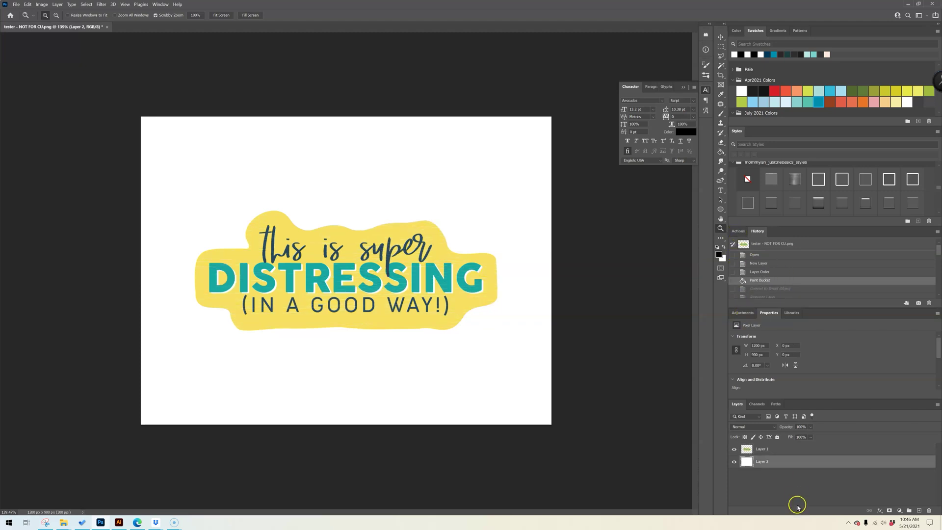
Run the Cross Hatch Distressing action twice on Layer 1, followed by the Half Tone Distressing action once
click(773, 449)
click(744, 313)
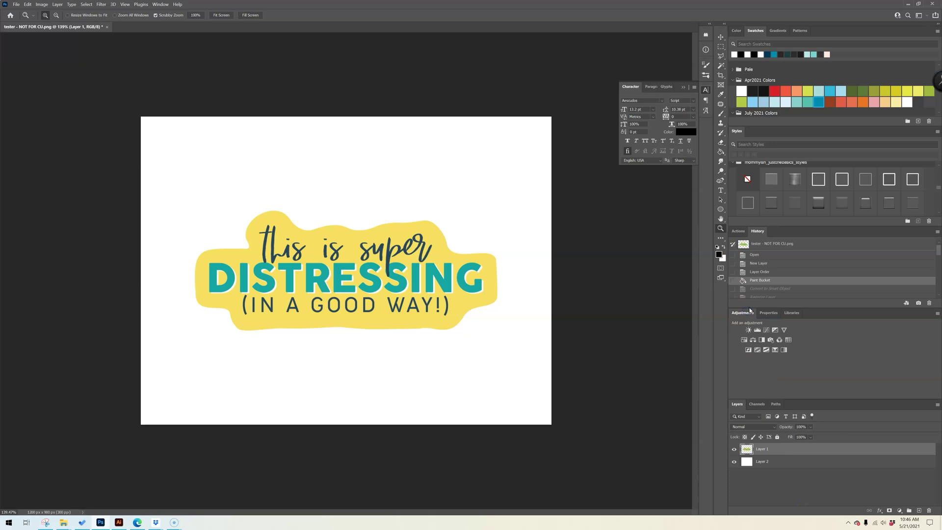
click(738, 230)
click(780, 289)
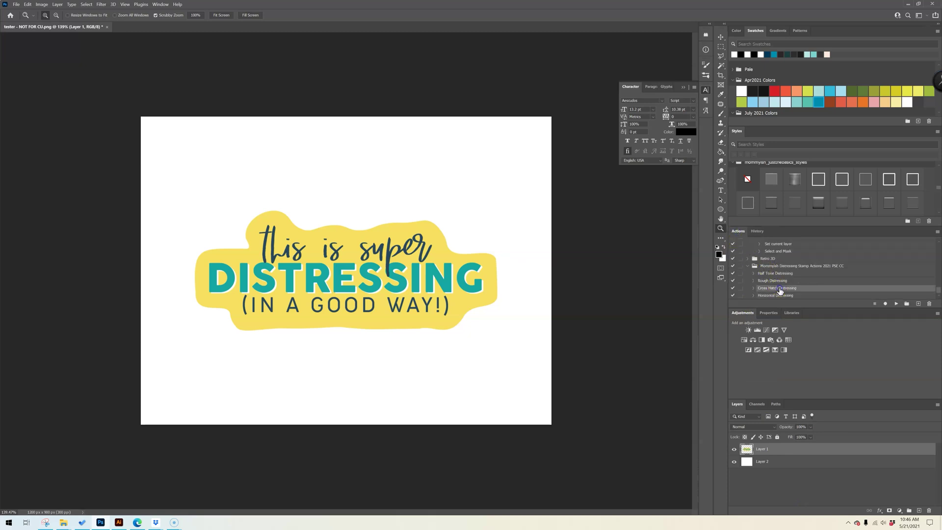
click(897, 303)
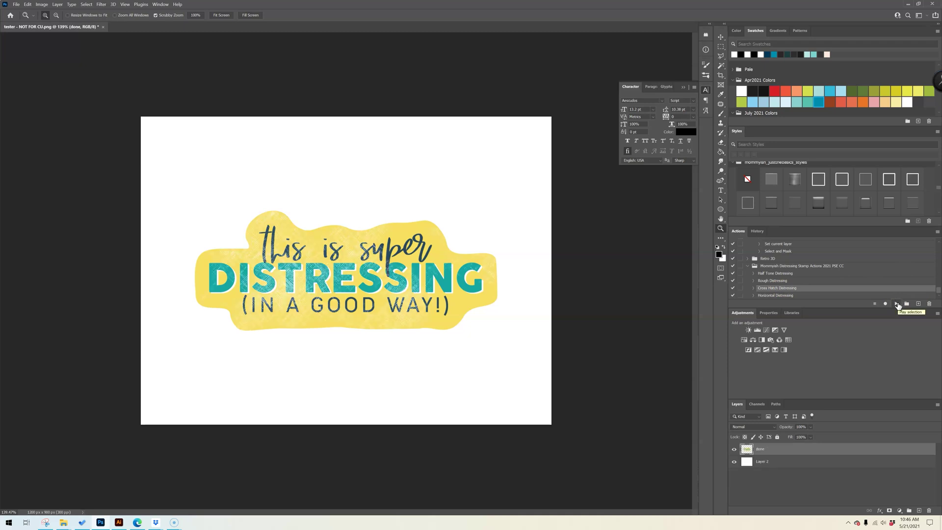
click(897, 303)
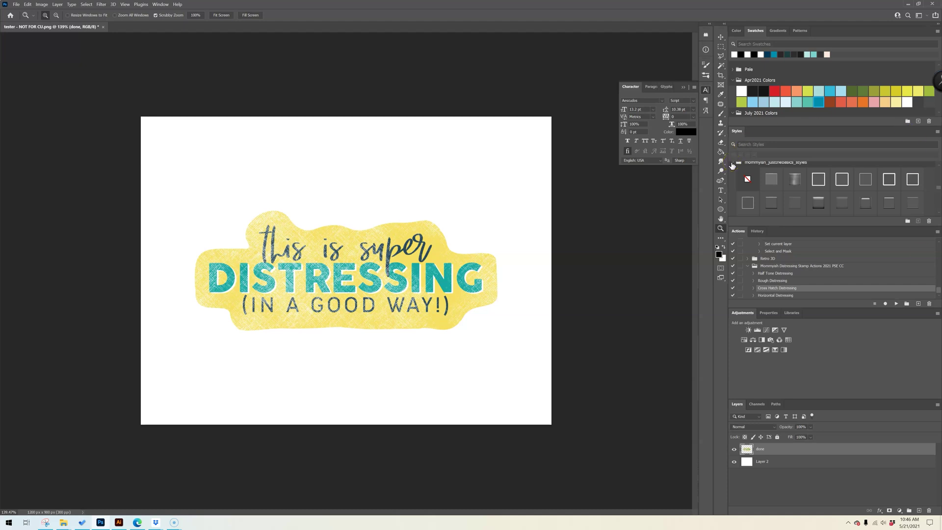
click(797, 272)
click(897, 304)
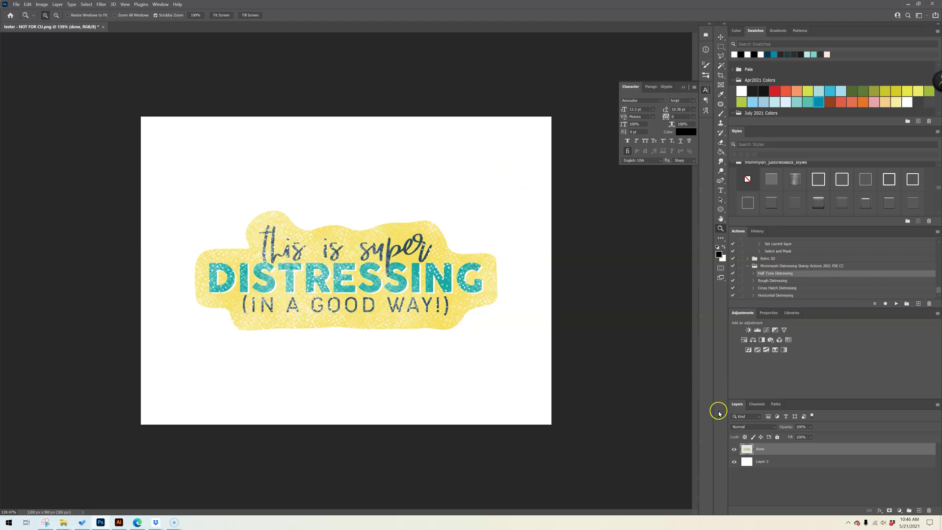
Apply a Color Overlay layer style in black (000000) to the distressed artwork layer
click(801, 454)
double_click(799, 455)
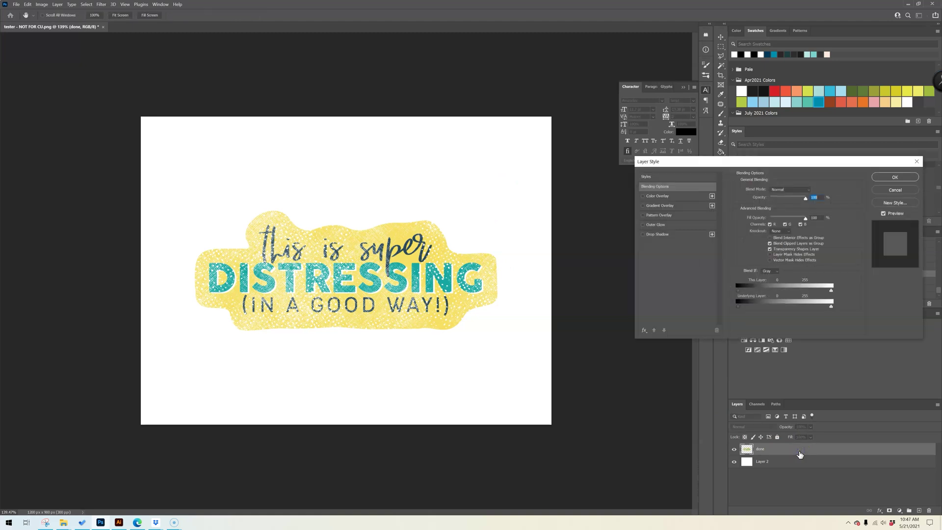
click(692, 198)
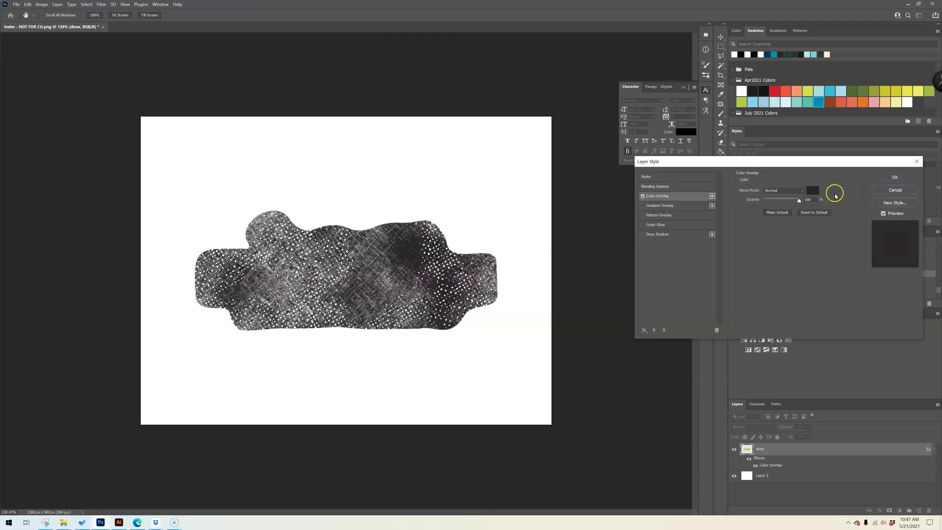
click(813, 190)
drag(569, 420, 626, 466)
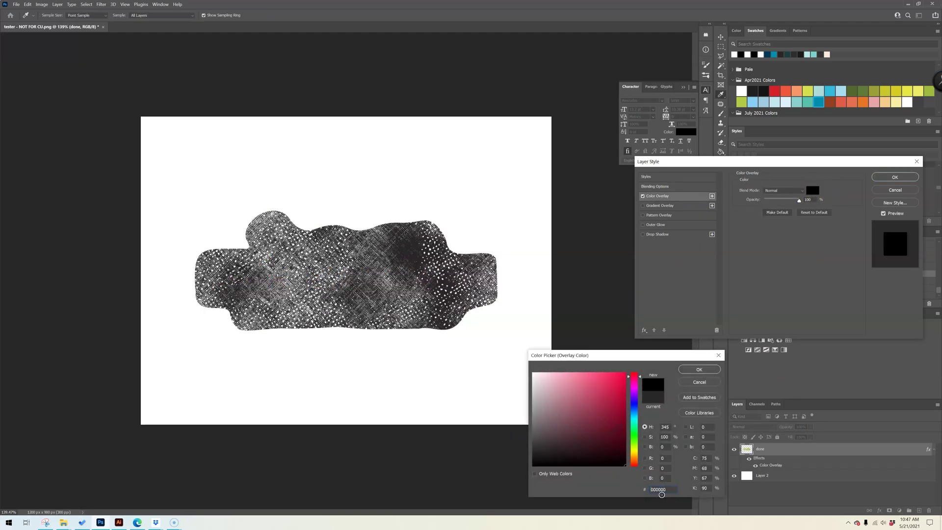
click(691, 370)
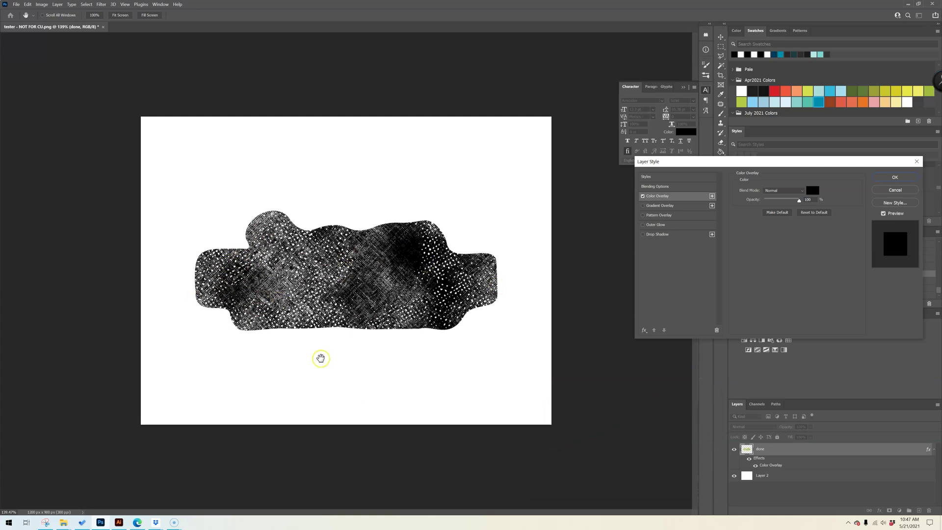
key(Return)
Delete the distressed artwork layer and add the text "A B C" above the white background
key(Delete)
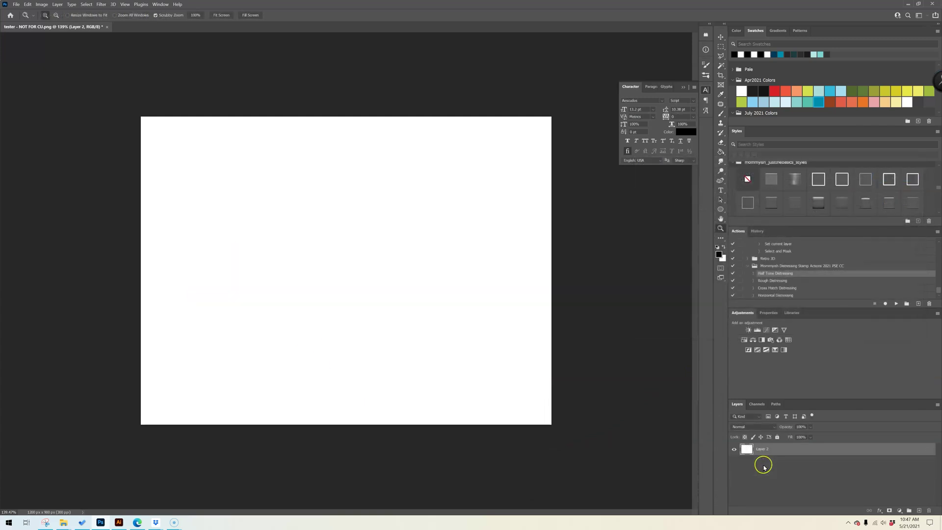
click(721, 190)
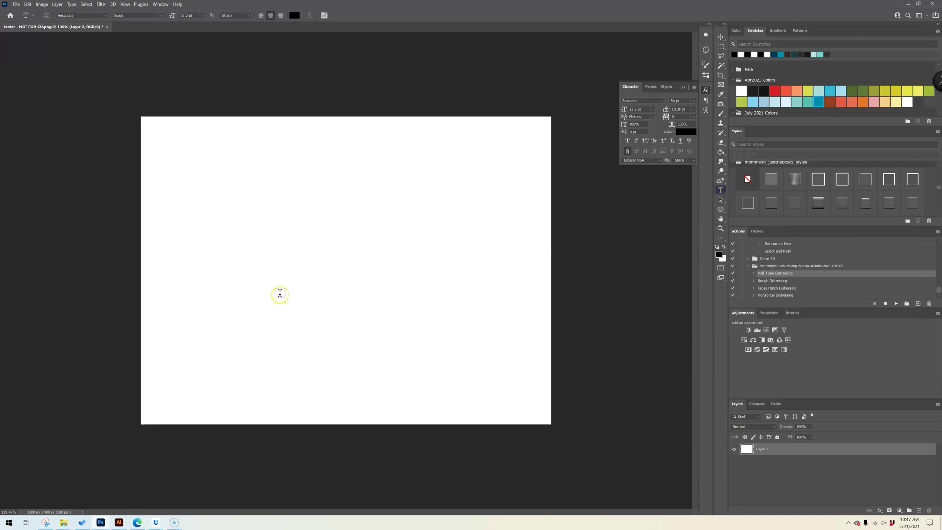
click(225, 344)
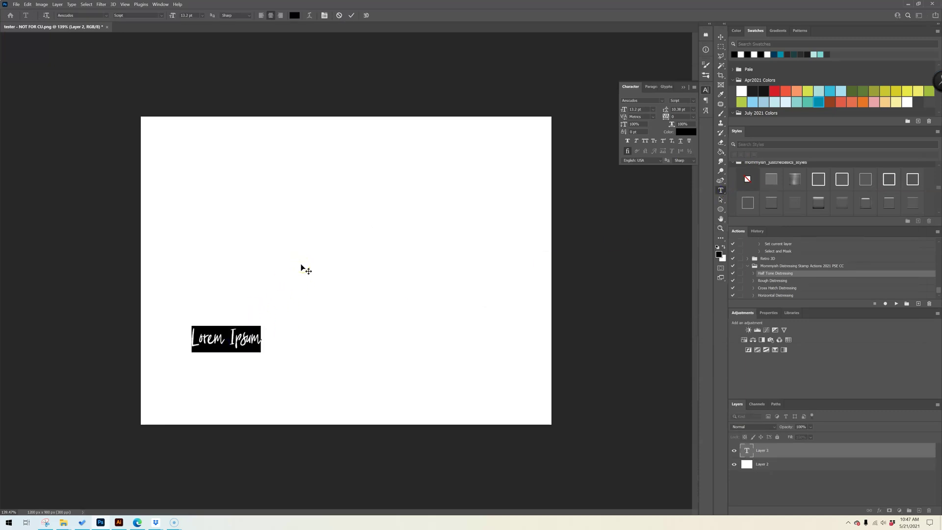
text(A B C)
click(589, 405)
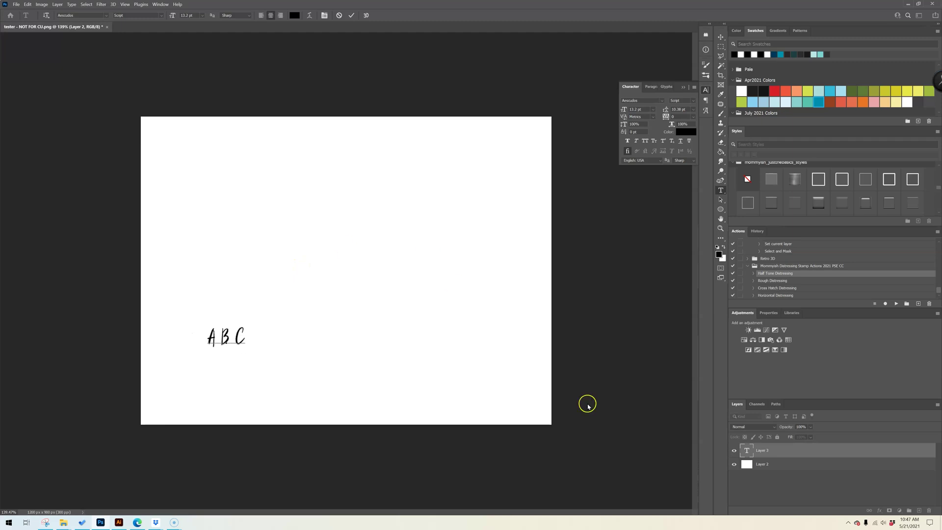
Scale the A B C text up to about 121 pt and centre it so it fills most of the canvas
key(ctrl+t)
drag(222, 325, 222, 112)
drag(231, 185, 351, 232)
key(Return)
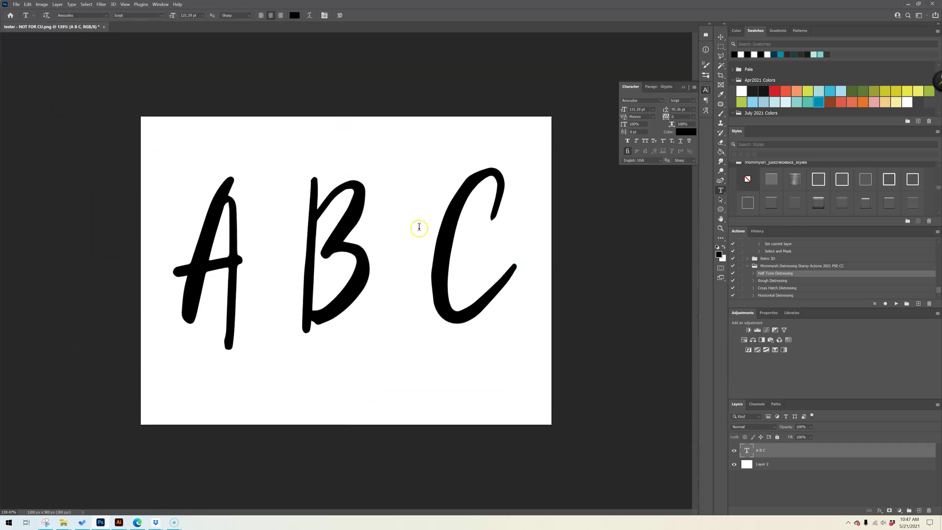
Run the Cross Hatch Distressing and Half Tone Distressing actions once each on the A B C text
click(797, 289)
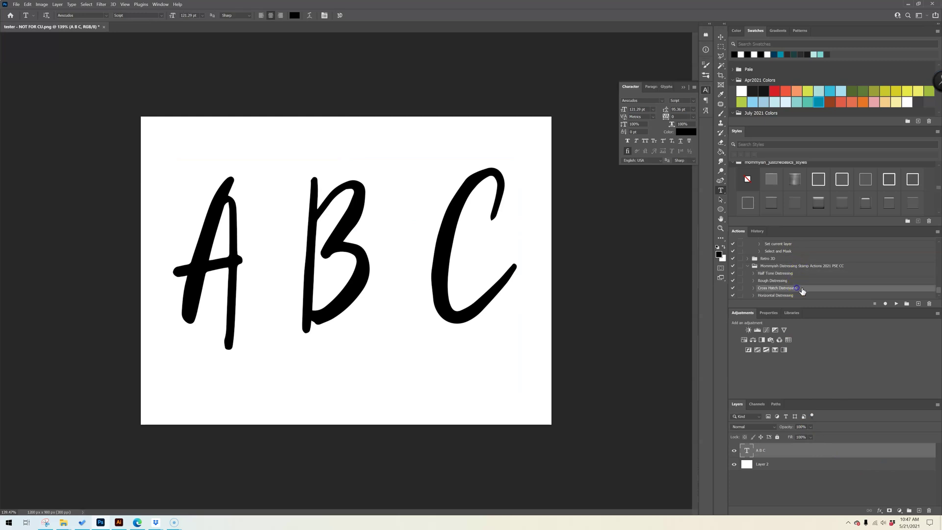
click(896, 304)
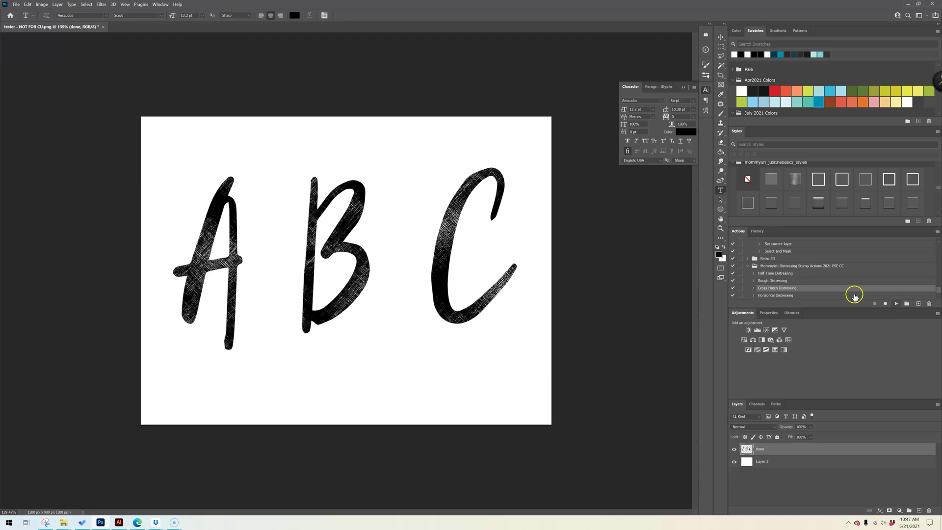
click(802, 273)
click(896, 304)
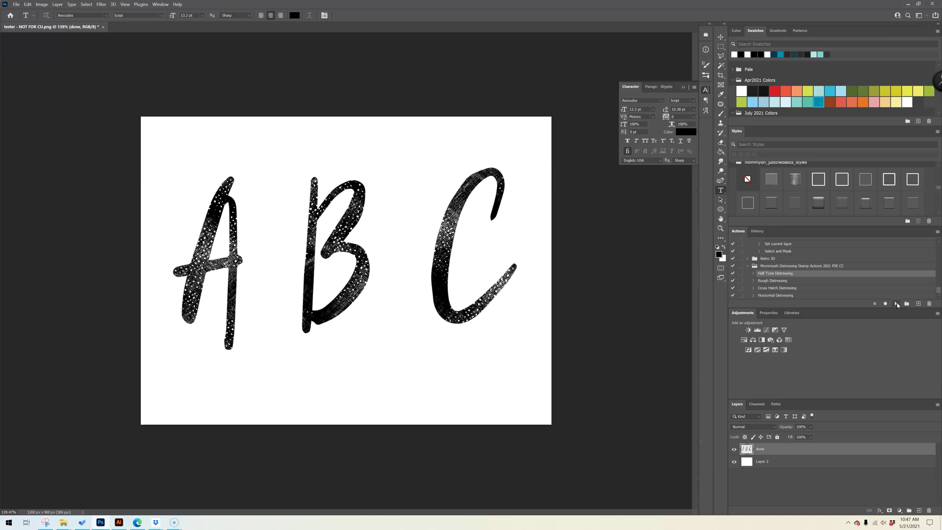
Hide the white background layer briefly to check the transparency in the distressed lettering, and show it again
click(734, 462)
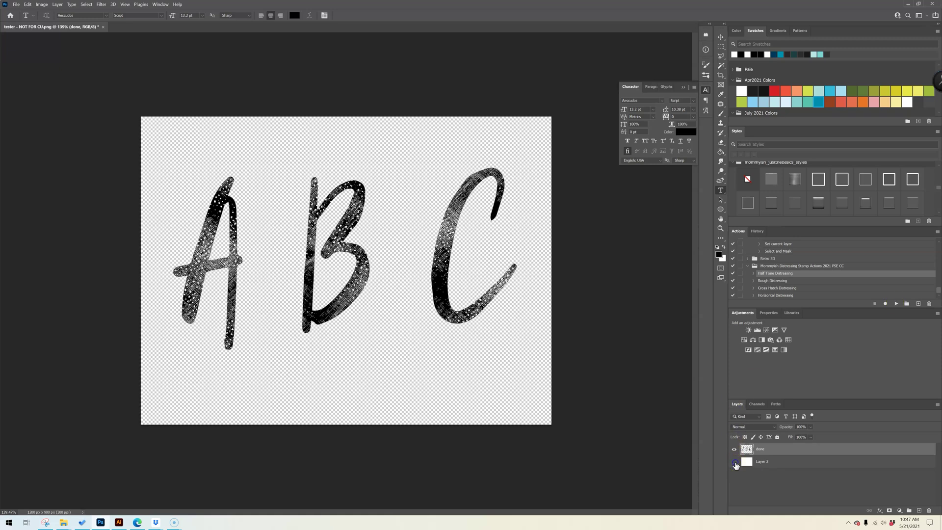
click(734, 462)
drag(751, 450, 818, 450)
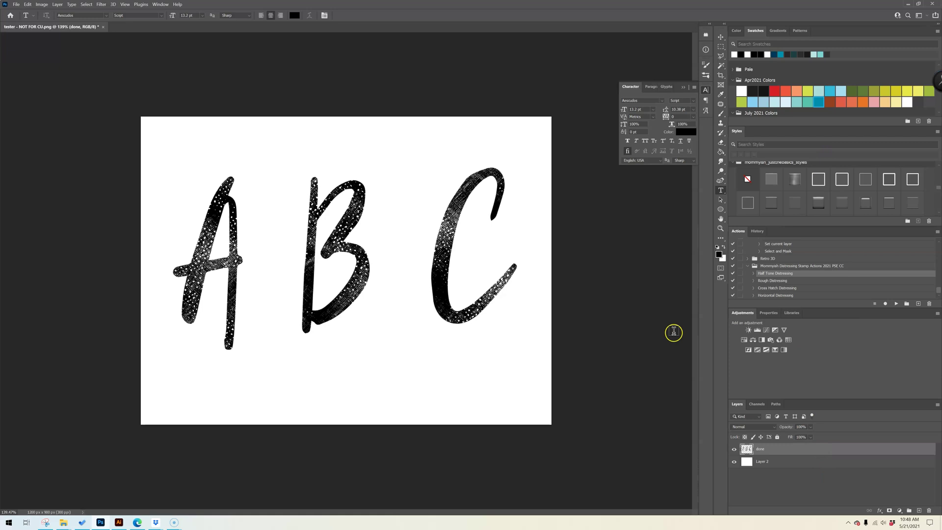
Define a brush preset from the distressed A B C lettering, keeping the suggested name
click(28, 5)
click(49, 192)
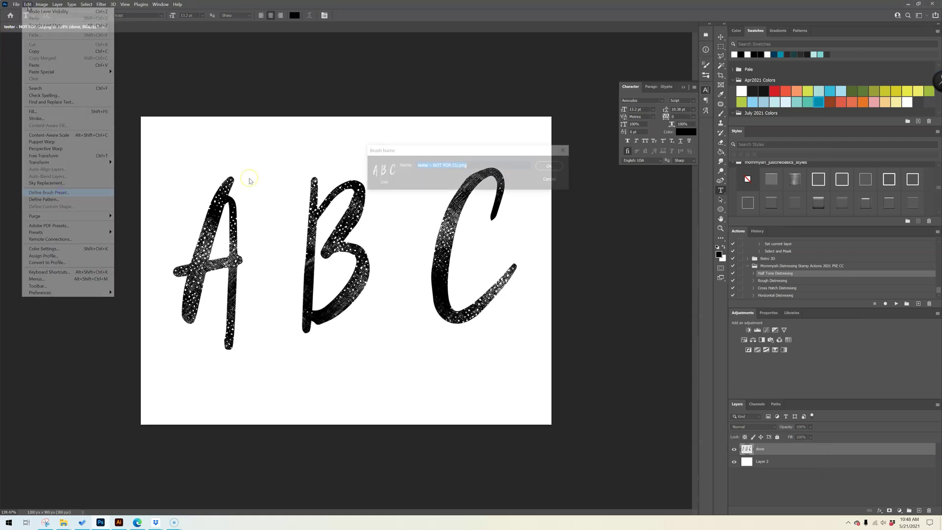
click(552, 165)
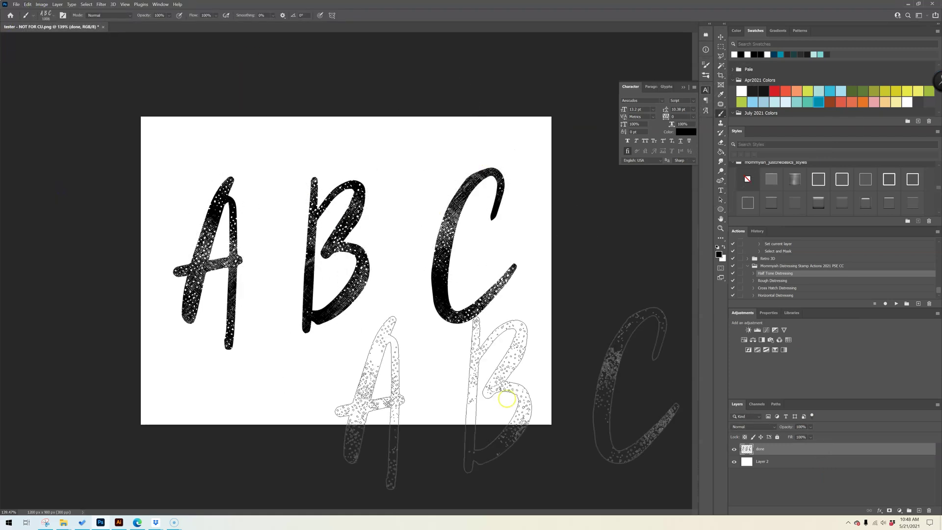
Hide the original lettering layer and stamp the A B C brush in red-orange on a new layer
click(734, 449)
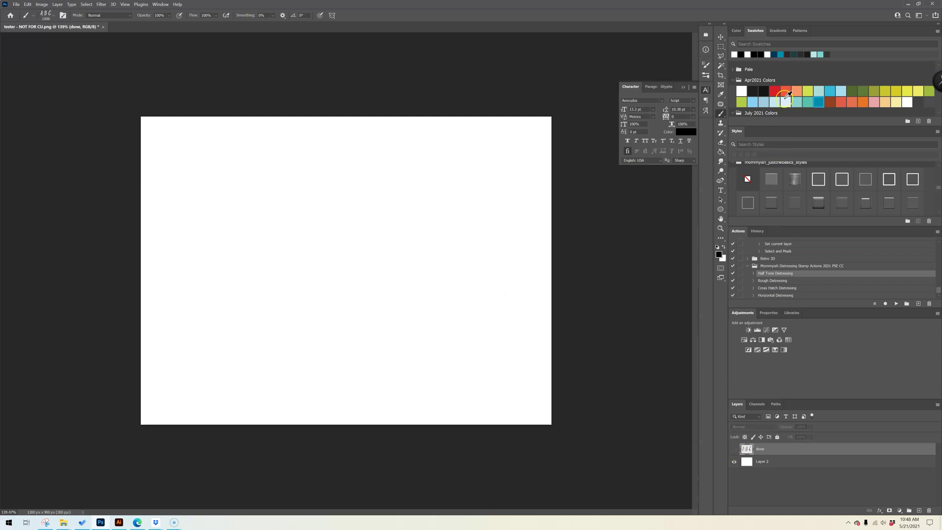
click(785, 90)
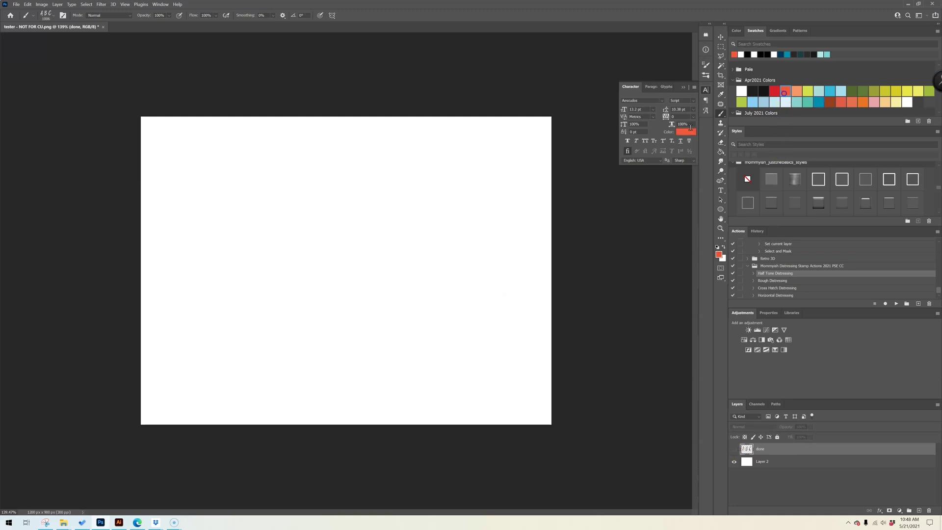
click(921, 510)
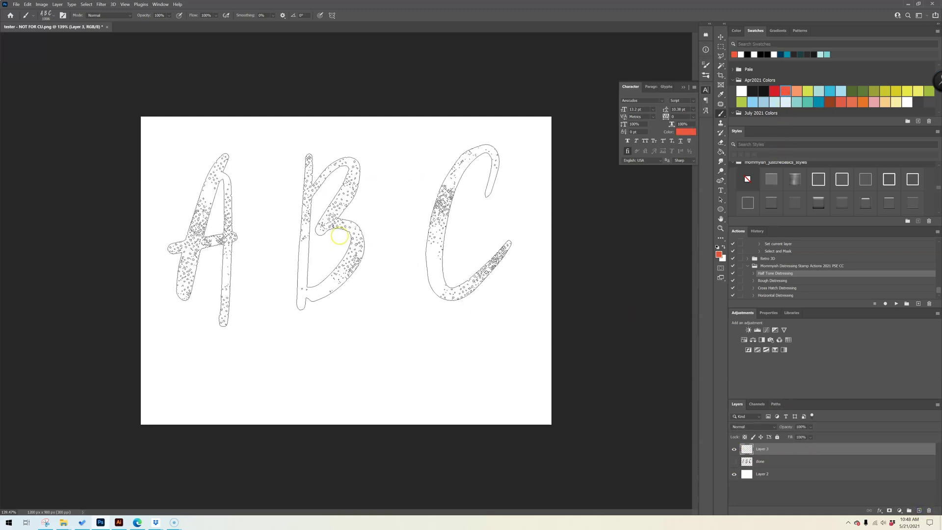
Stamp overlapping copies of the A B C brush in lime green and orange, and set the brush colour to pale yellow
click(807, 90)
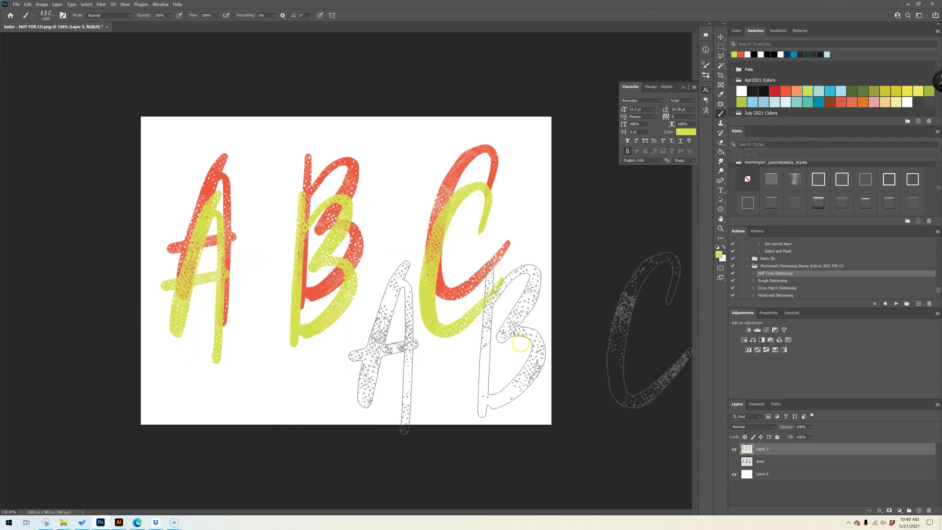
click(863, 102)
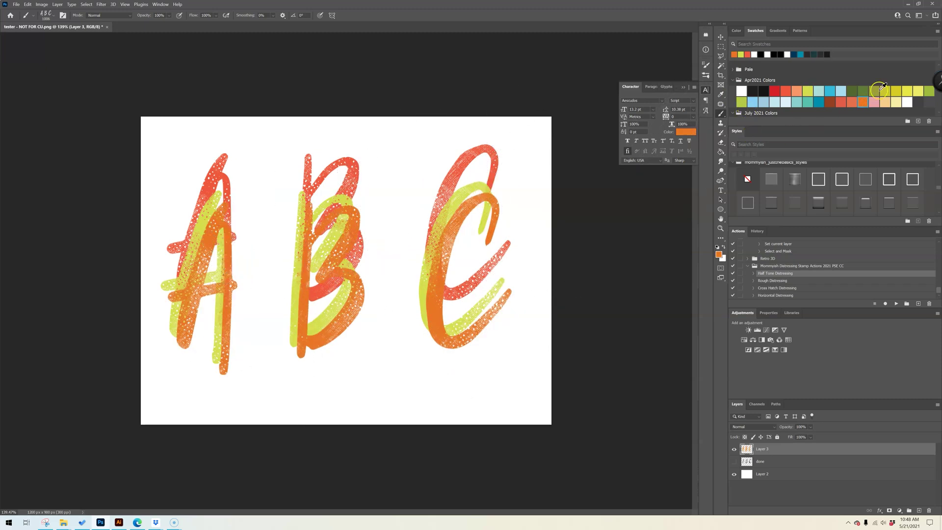
click(894, 102)
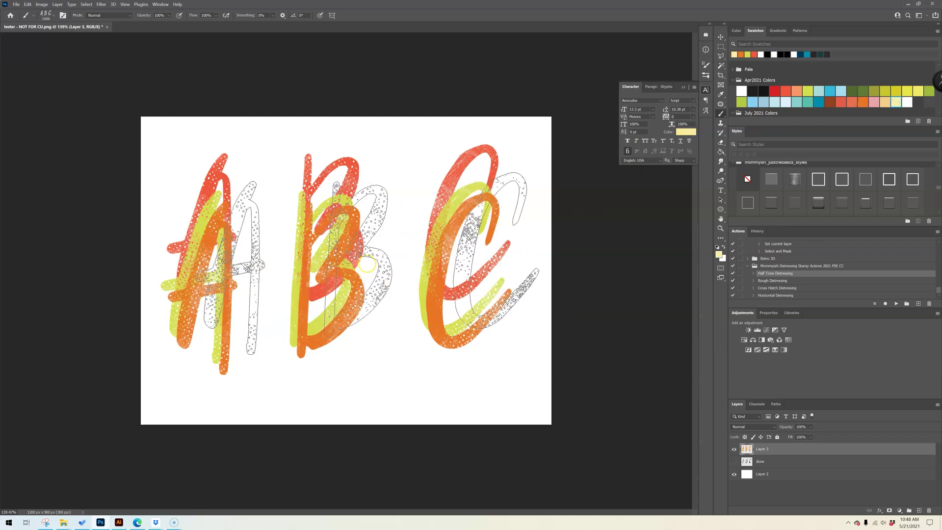